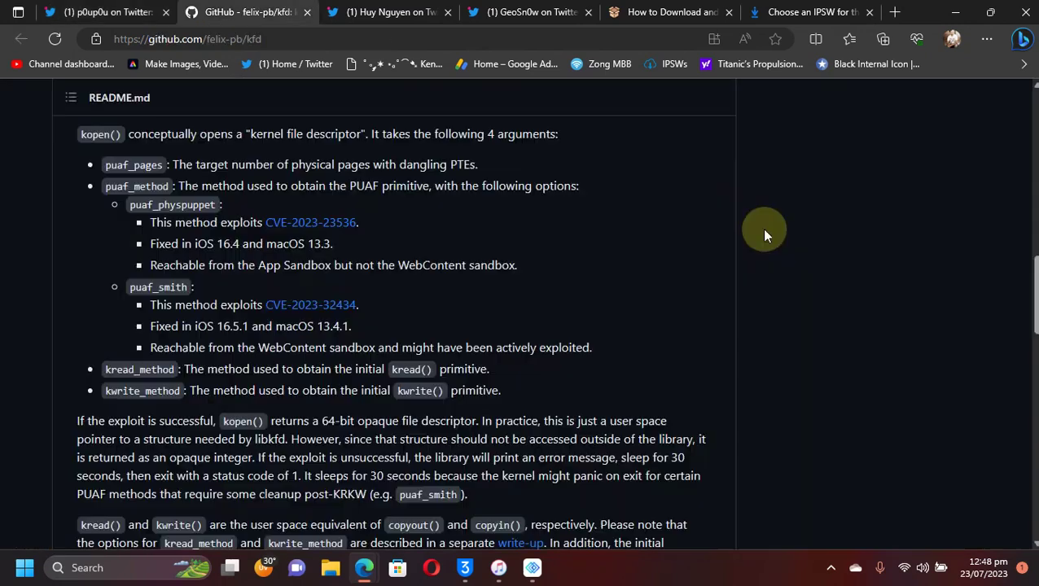
# Step: Highlight the kfd README note that puaf_smith is fixed in iOS 16.5.1, then switch to the ipsw.me iPhone10.2 list
pyautogui.scroll(4, 765, 244)
pyautogui.scroll(10, 770, 262)
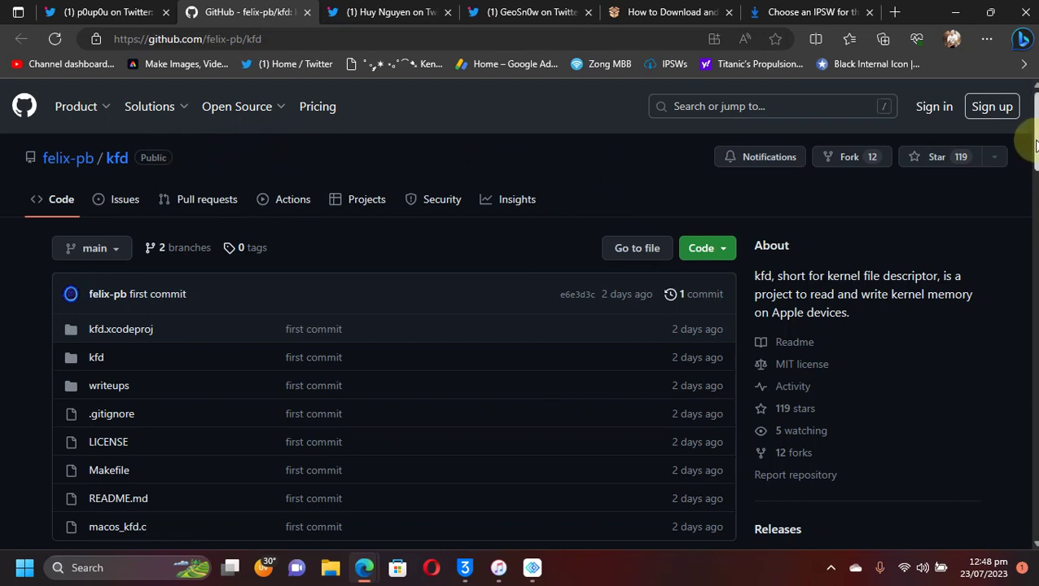
pyautogui.scroll(-10, 1017, 134)
pyautogui.scroll(-3, 391, 326)
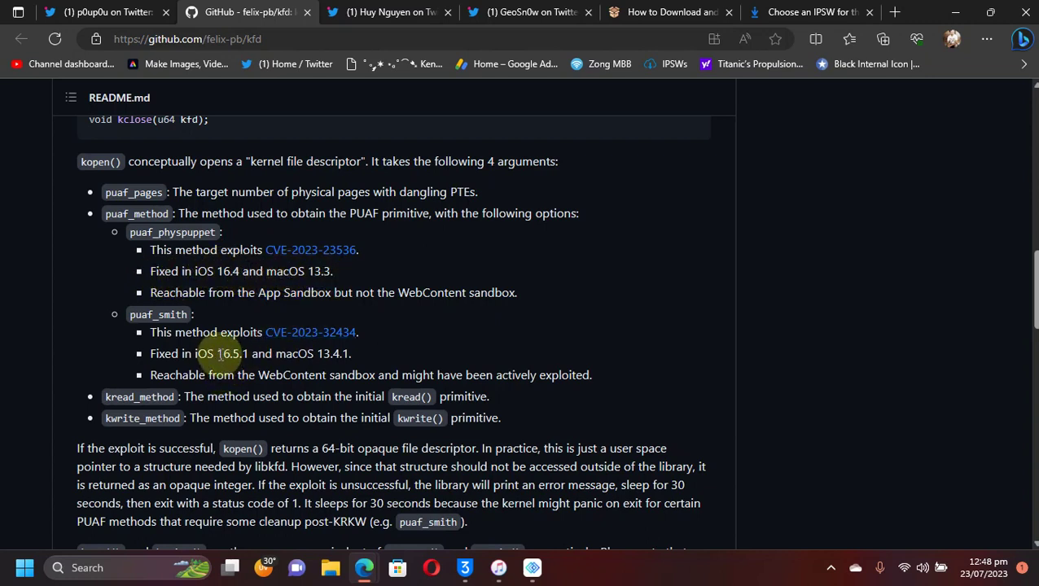
pyautogui.moveTo(215, 354); pyautogui.dragTo(251, 353)
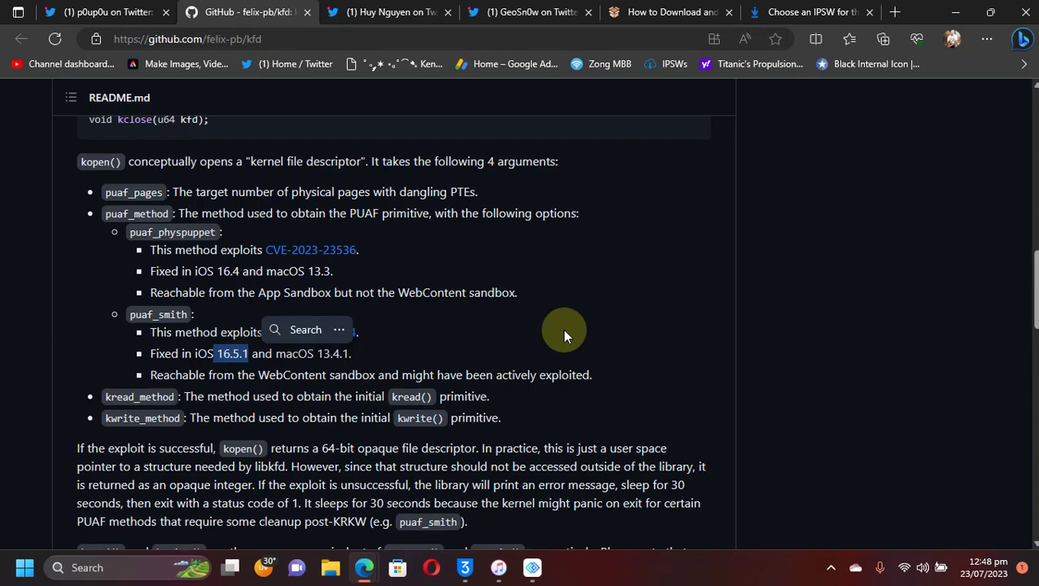
pyautogui.click(746, 277)
pyautogui.click(817, 18)
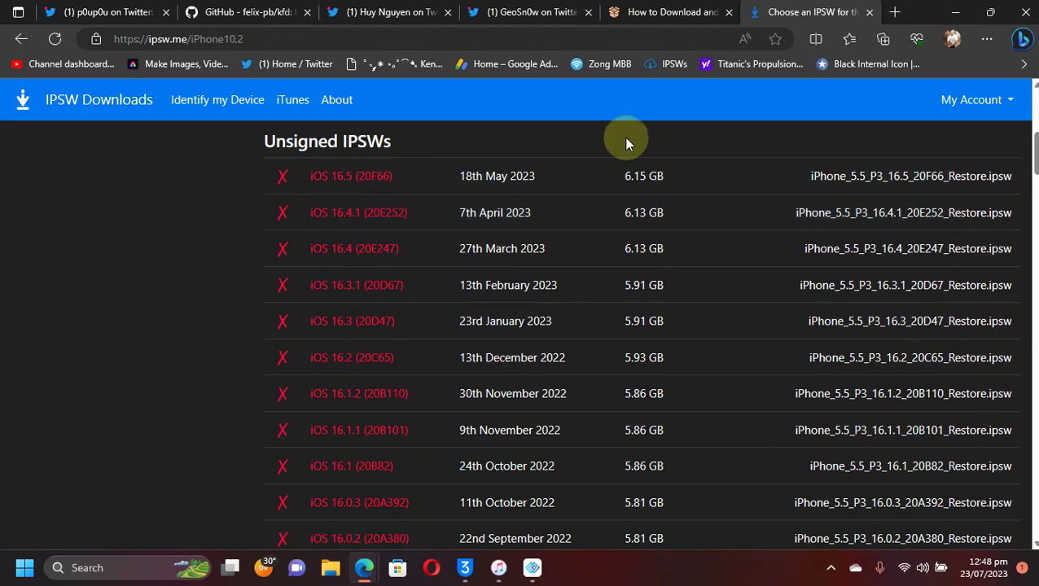
# Step: Compare the reply about iOS 16.6 beta 1 with the kfd announcement tweet
pyautogui.click(386, 14)
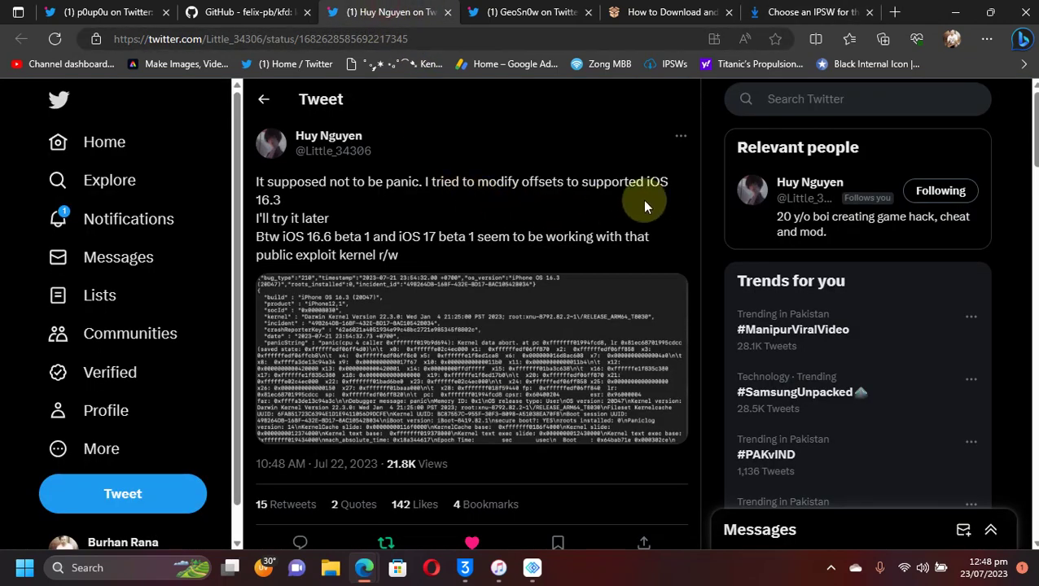
pyautogui.click(91, 20)
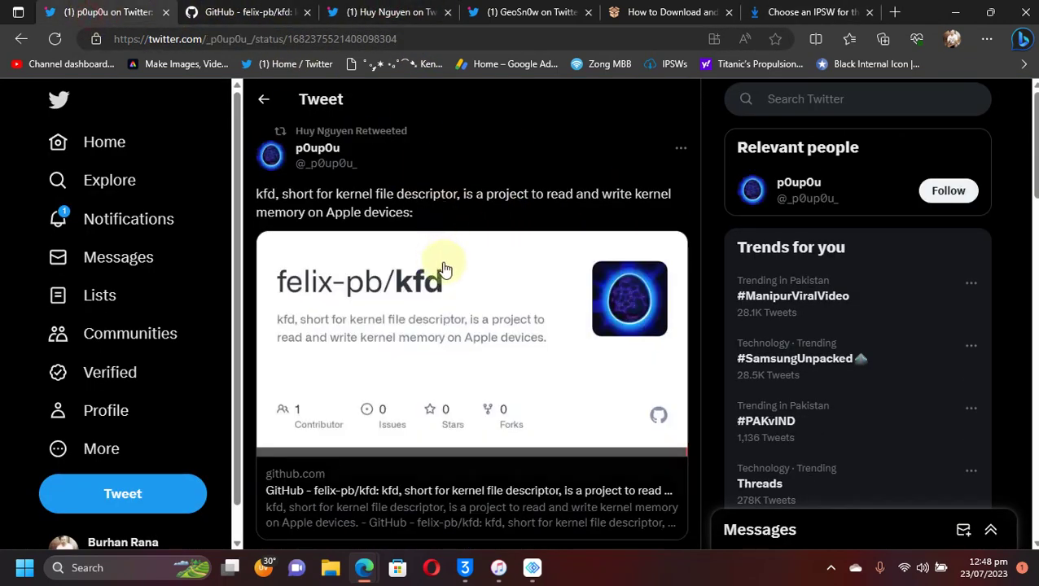
pyautogui.click(371, 12)
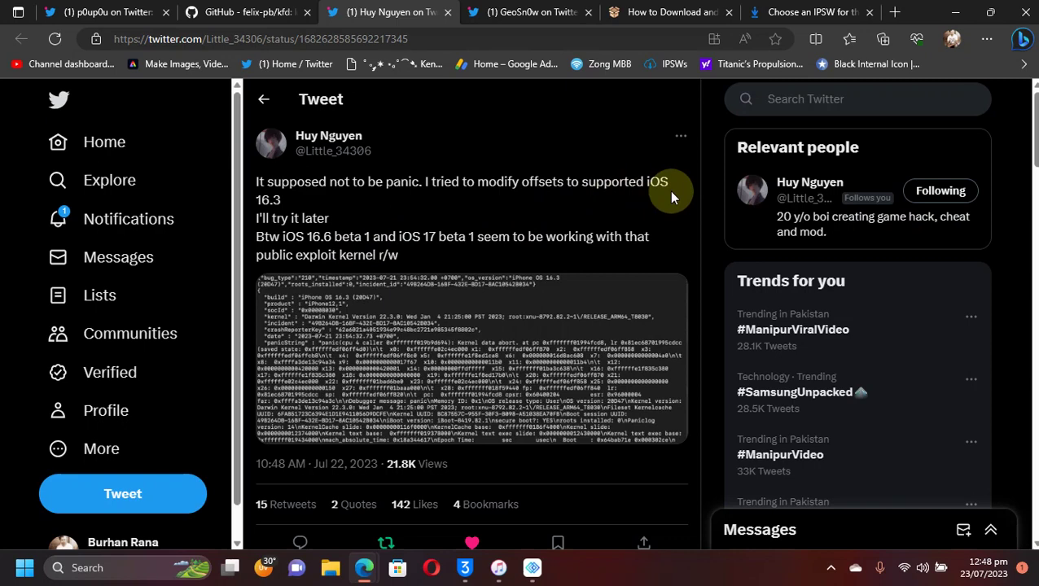
# Step: Highlight '16.6 Beta 2' in the recommending tweet, then bring up iTunes showing the connected iPhone
pyautogui.click(556, 11)
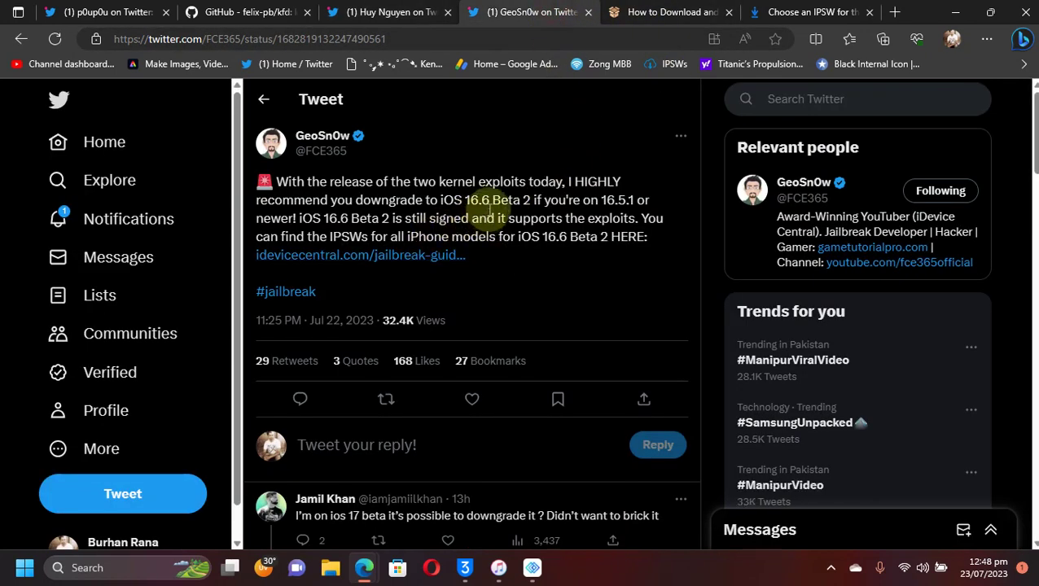
pyautogui.moveTo(464, 200); pyautogui.dragTo(539, 203)
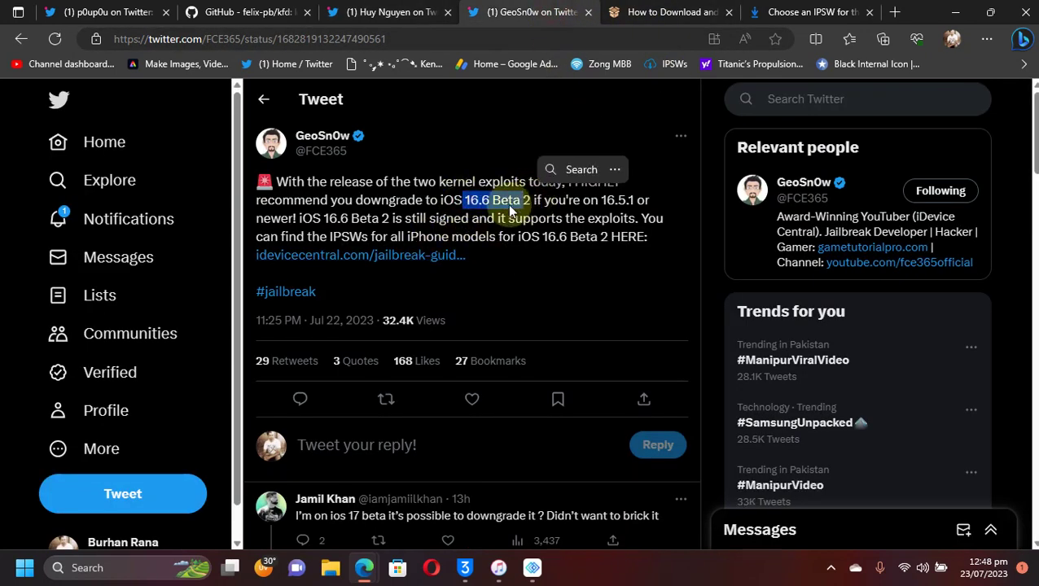
pyautogui.click(504, 203)
pyautogui.click(387, 13)
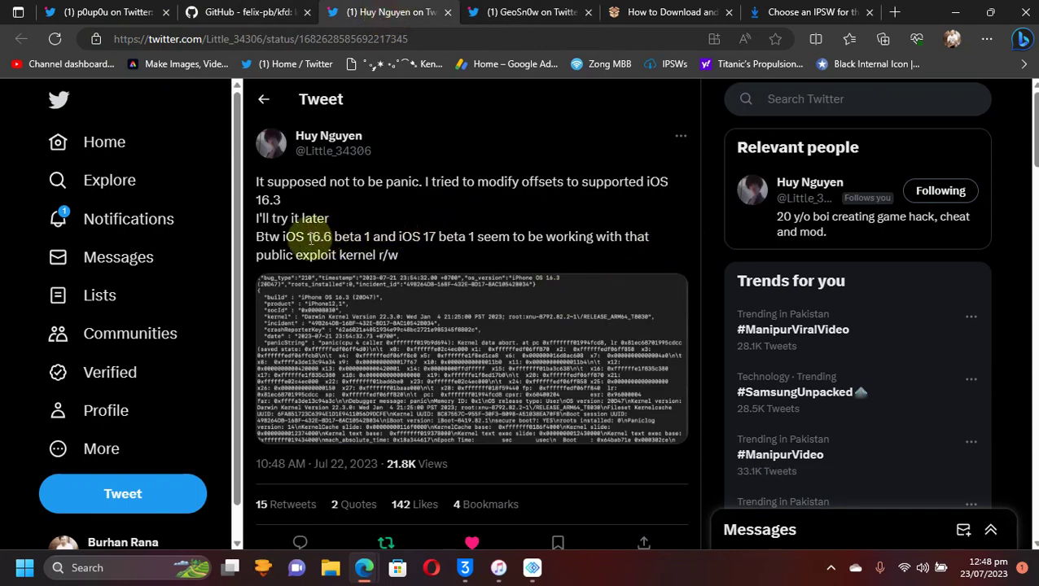
pyautogui.click(498, 568)
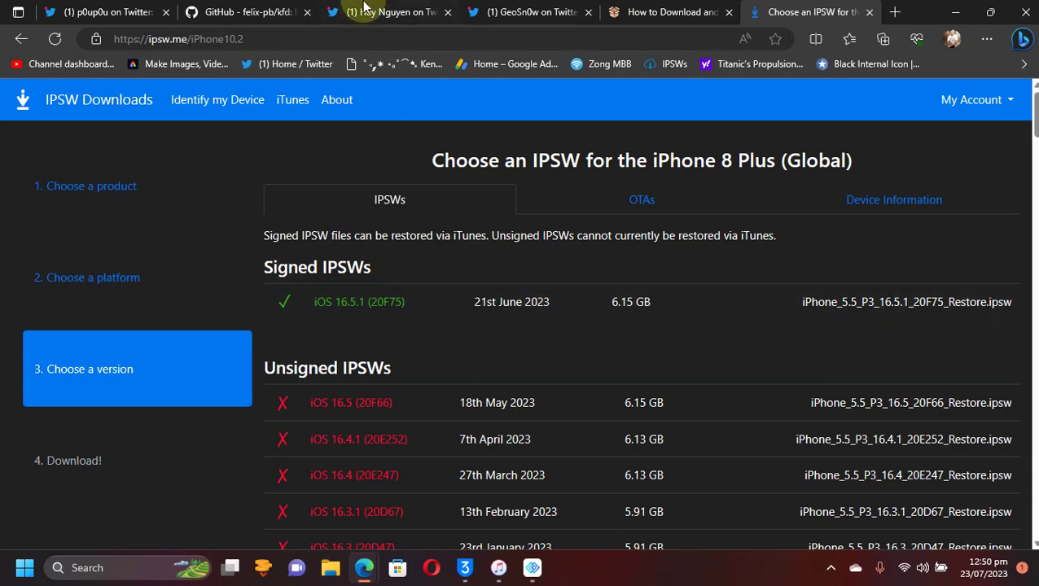
# Step: Glance at GeoSn0w's iOS 16.6 Beta 2 tweet, then return to the iPhone 8 Plus IPSW page
pyautogui.click(543, 13)
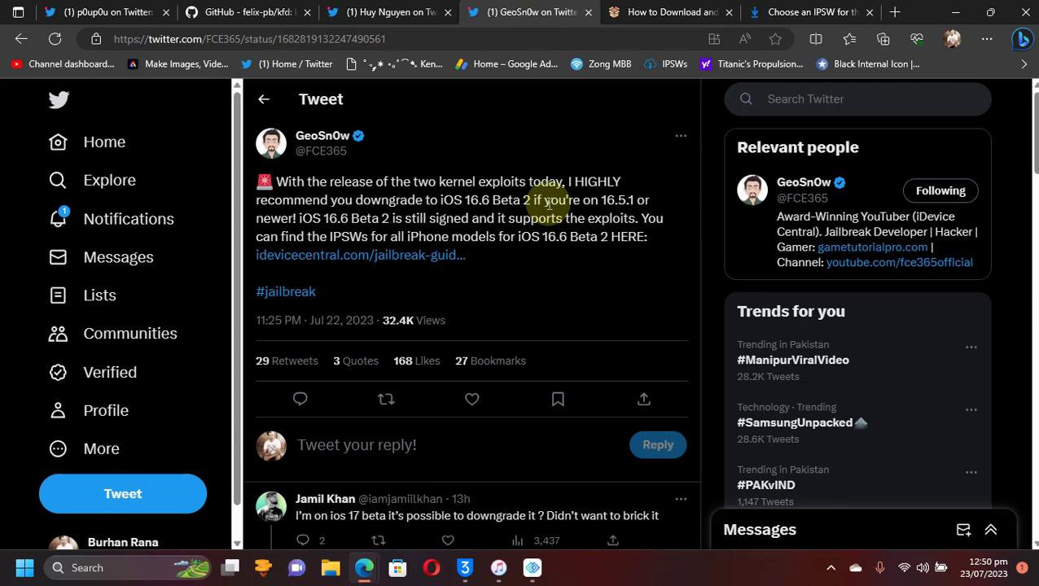
pyautogui.click(808, 13)
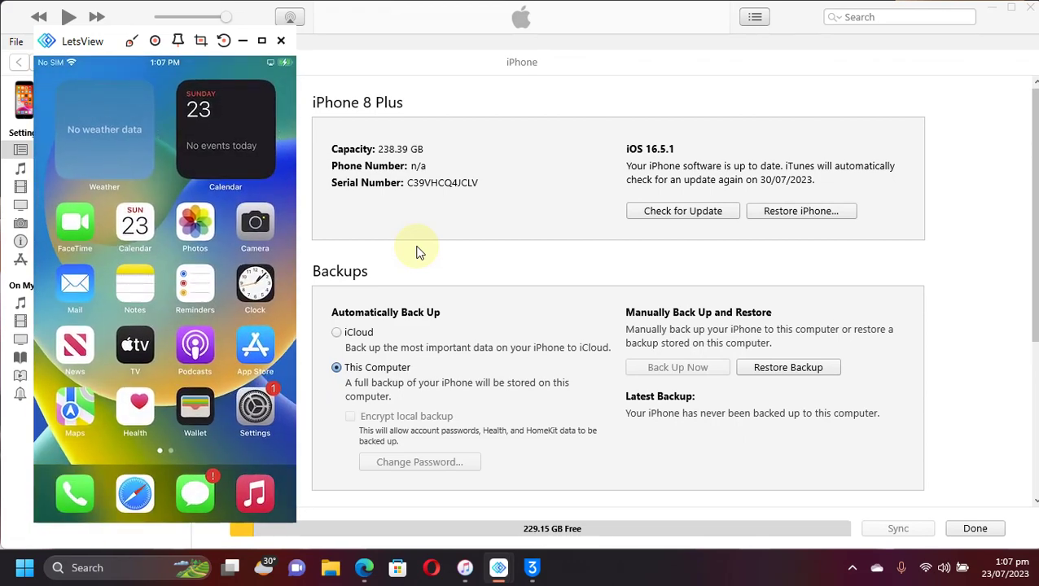
# Step: Switch from iTunes back to the Edge browser with Alt+Tab
pyautogui.hotkey('alt', 'Tab')
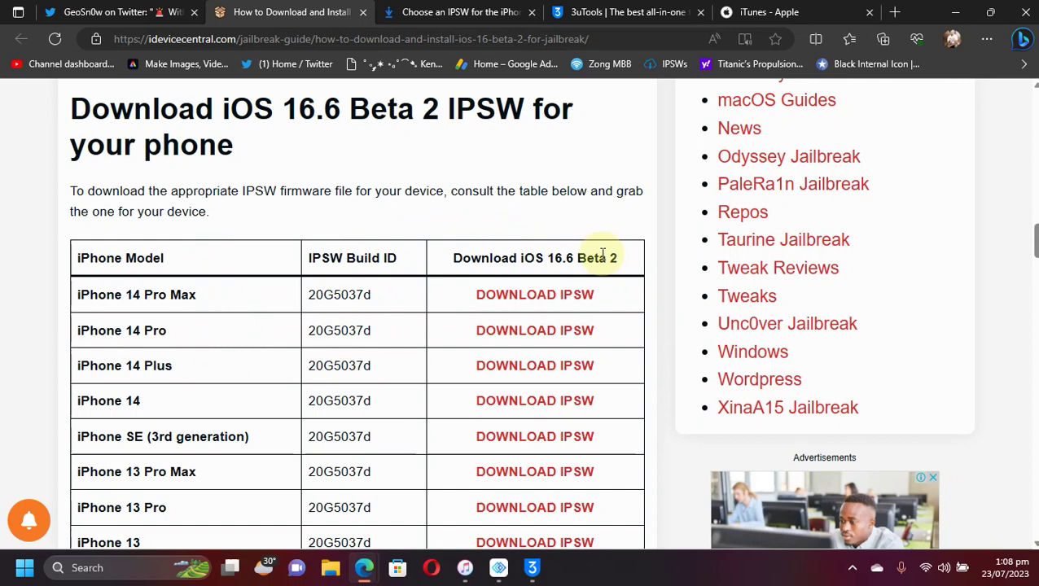
# Step: Scroll down through the iOS 16.6 Beta 2 (20G5037d) IPSW download table
pyautogui.moveTo(1035, 244); pyautogui.dragTo(1036, 274)
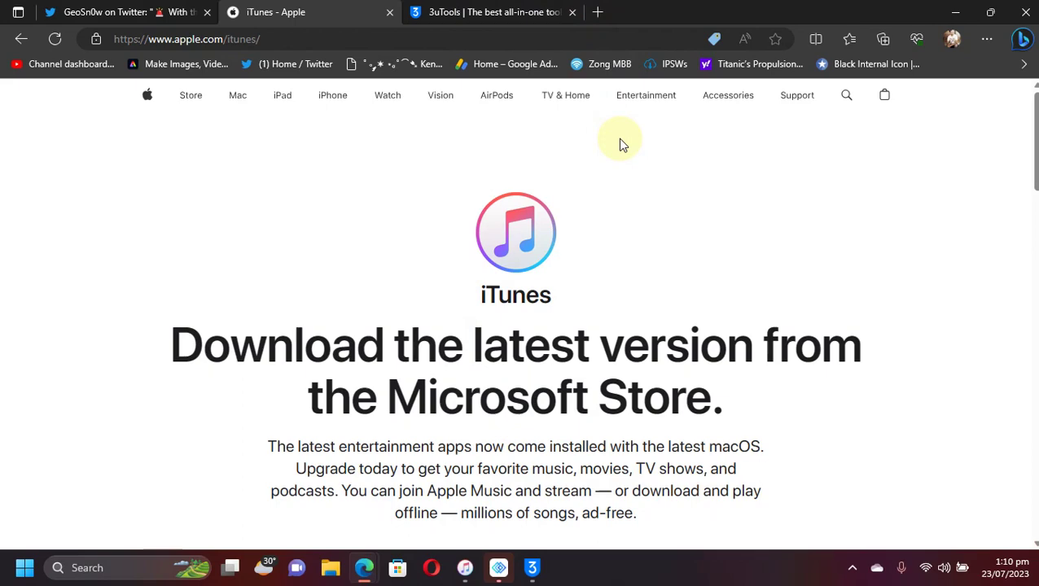
# Step: Scroll apple.com/itunes and open the iTunes for Windows download page
pyautogui.scroll(-3, 774, 292)
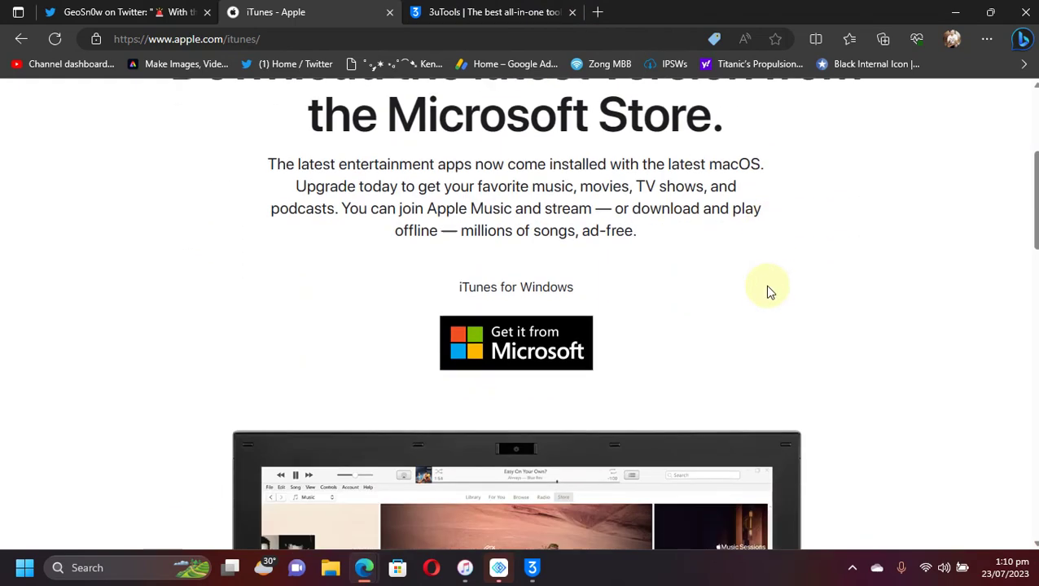
pyautogui.scroll(-4, 770, 291)
pyautogui.scroll(5, 849, 309)
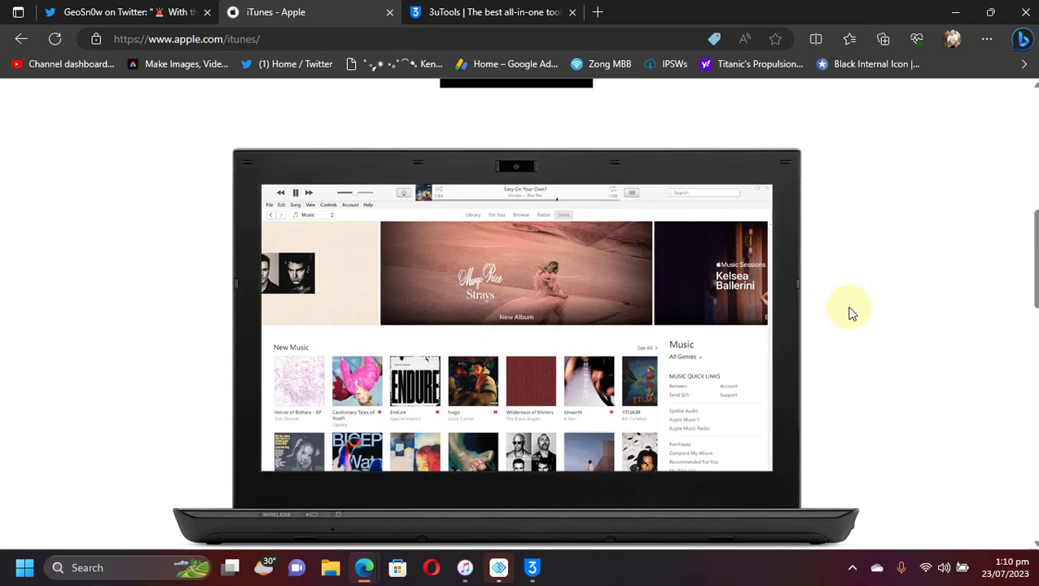
pyautogui.scroll(-3, 845, 308)
pyautogui.scroll(-4, 847, 312)
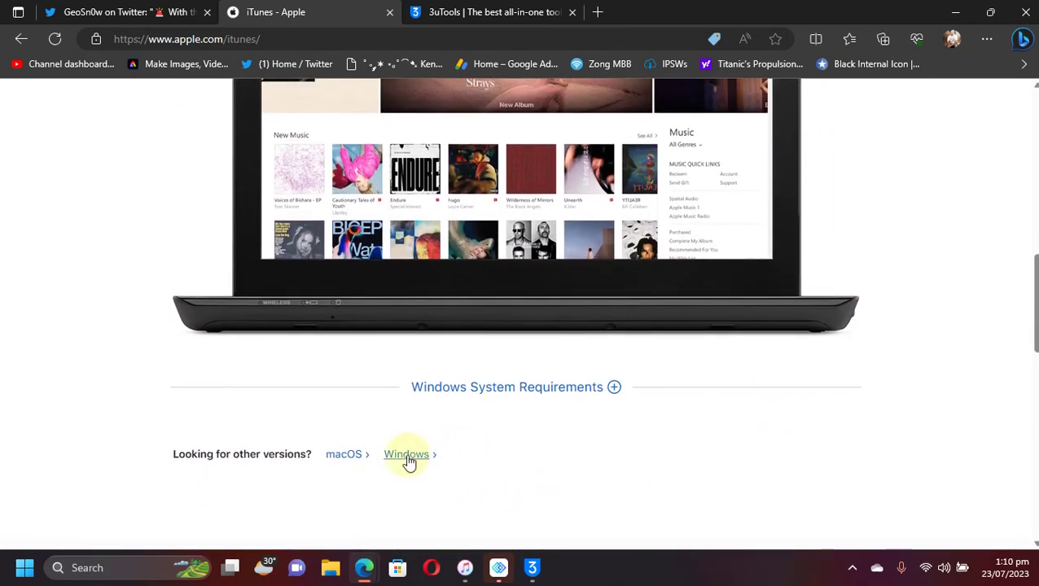
pyautogui.click(394, 457)
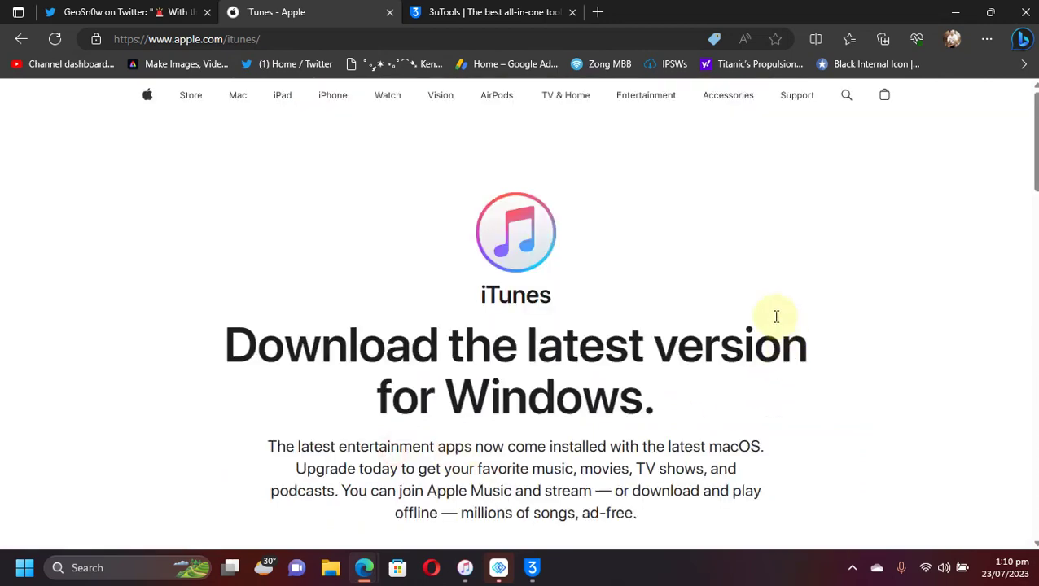
# Step: Review the iTunes for Windows Download section, then move to the 3uTools website
pyautogui.scroll(-5, 774, 322)
pyautogui.scroll(3, 776, 332)
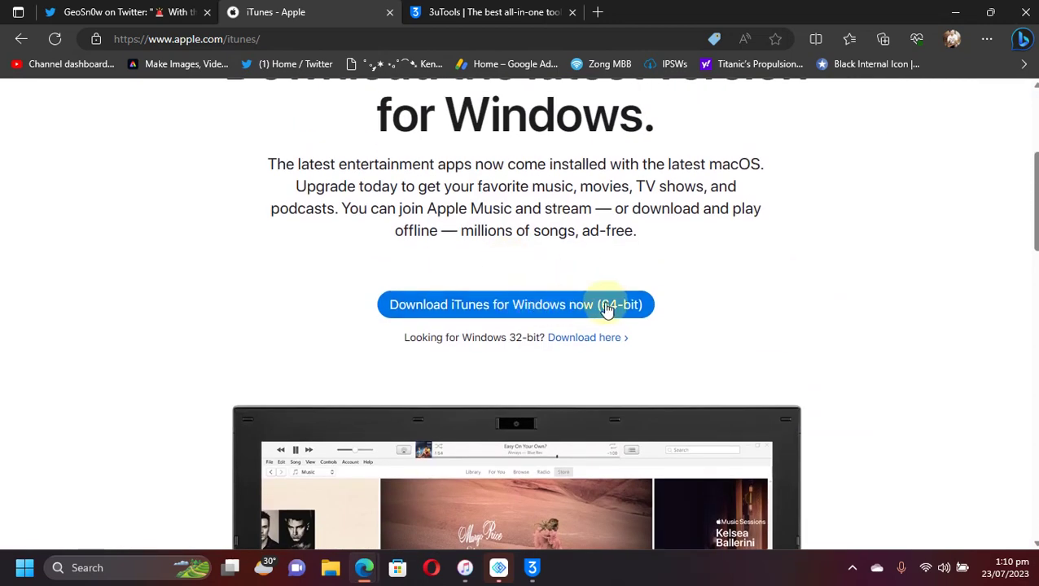
pyautogui.scroll(1, 879, 269)
pyautogui.scroll(3, 879, 269)
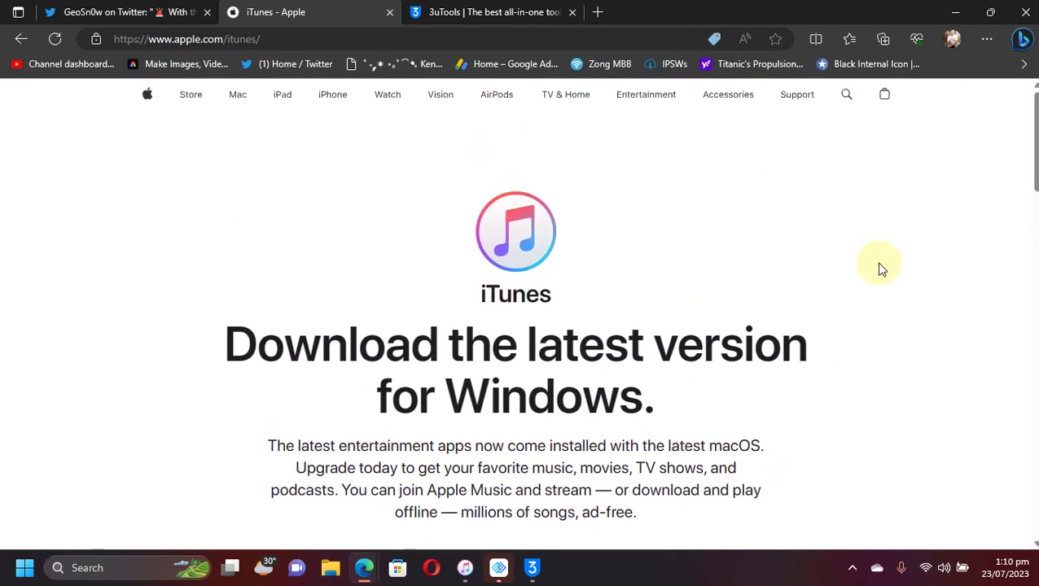
pyautogui.click(499, 14)
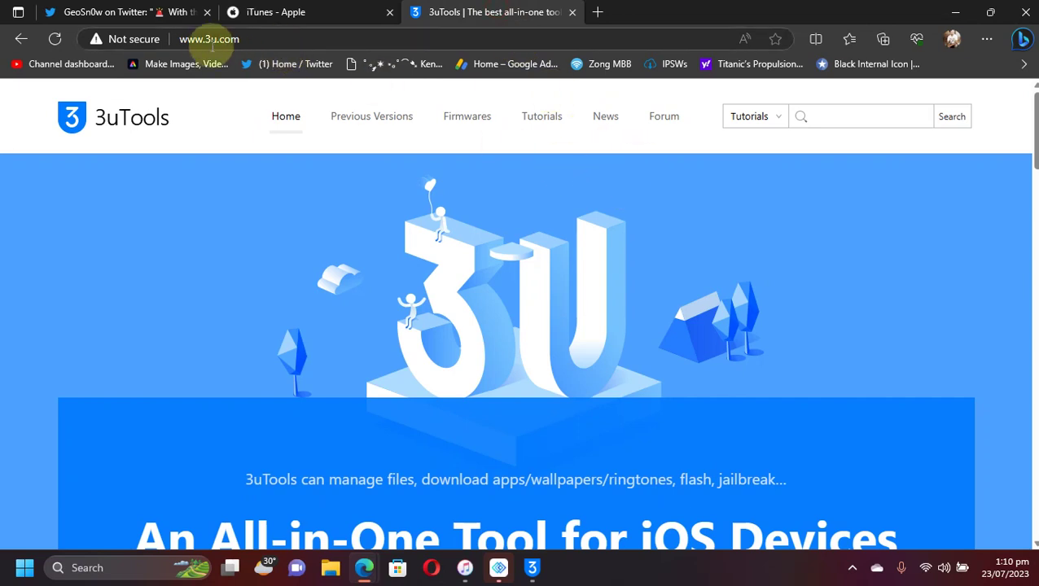
# Step: Scroll the 3u.com homepage to the V3.02 Download button, then minimise Edge to reveal iTunes
pyautogui.scroll(-3, 540, 174)
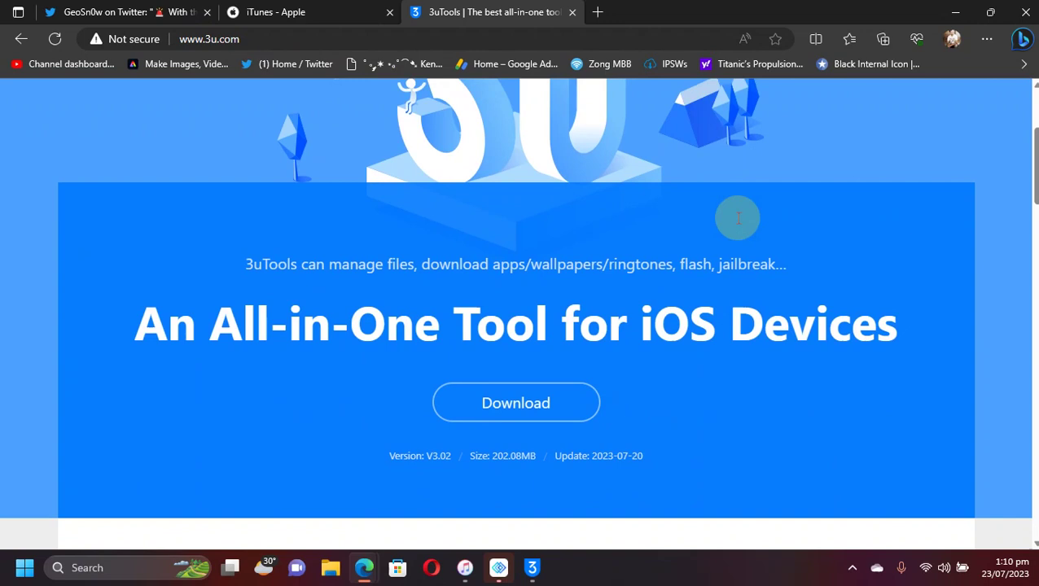
pyautogui.click(955, 9)
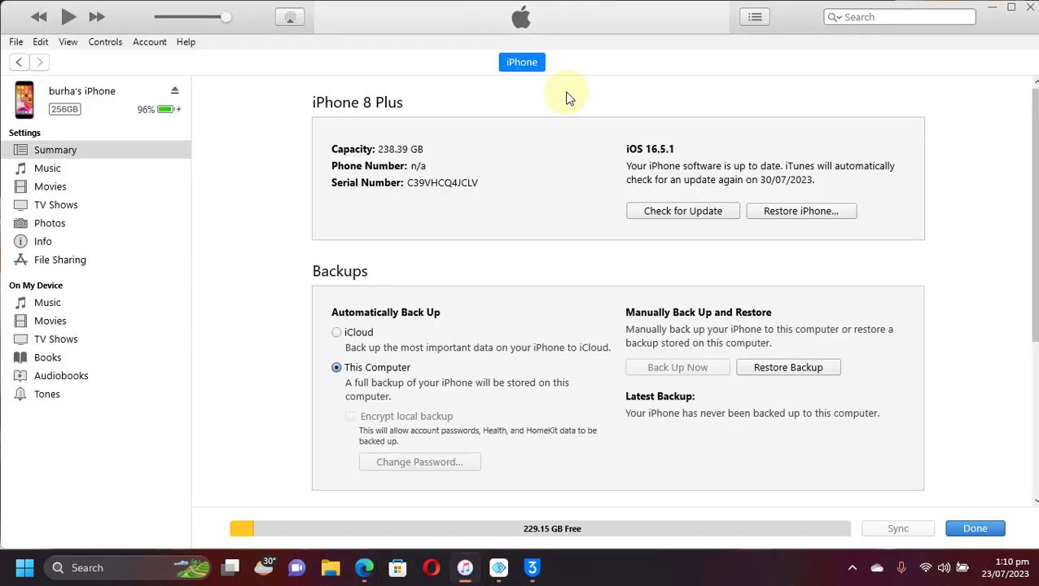
# Step: Open Restore iPhone from a file, locate the 16.6 20G5037d IPSW in Downloads, then close the chooser
pyautogui.click(794, 211)
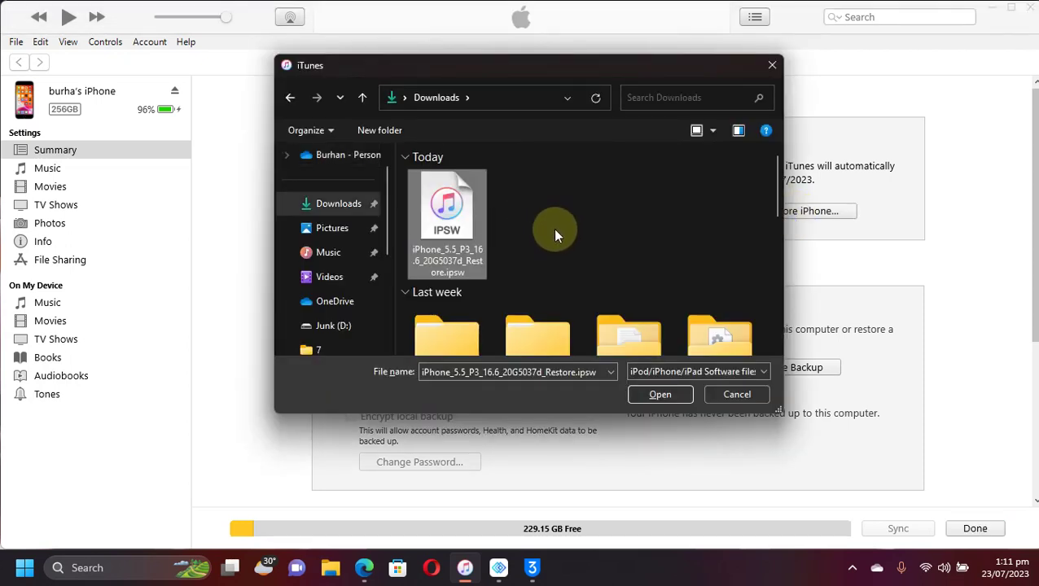
pyautogui.click(656, 394)
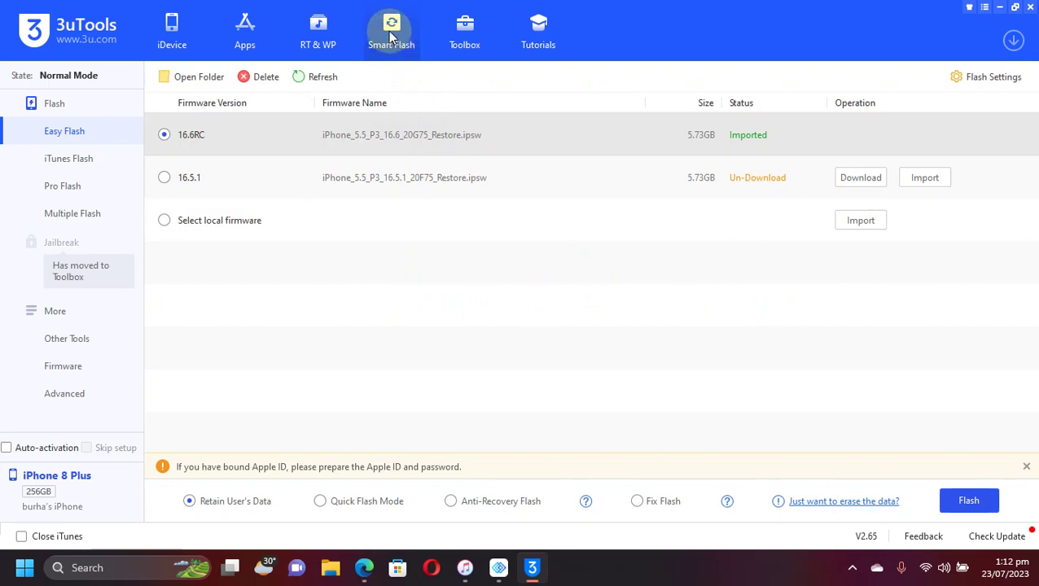
# Step: Import the local 16.6 (20G5037d) IPSW, tick Quick Flash Mode, and start Flash to see the reminder
pyautogui.click(164, 221)
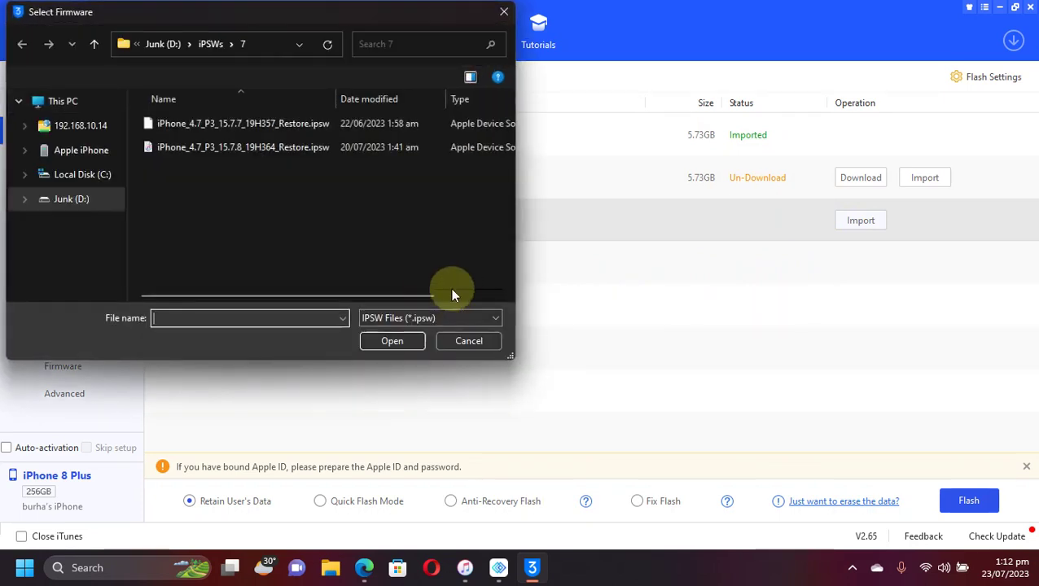
pyautogui.click(70, 174)
pyautogui.click(178, 163)
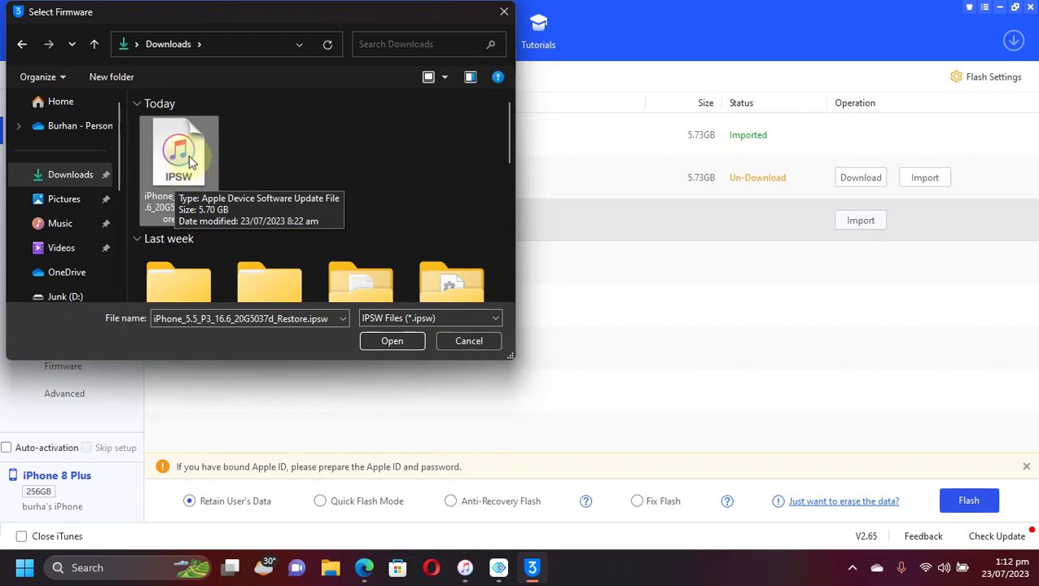
pyautogui.click(383, 340)
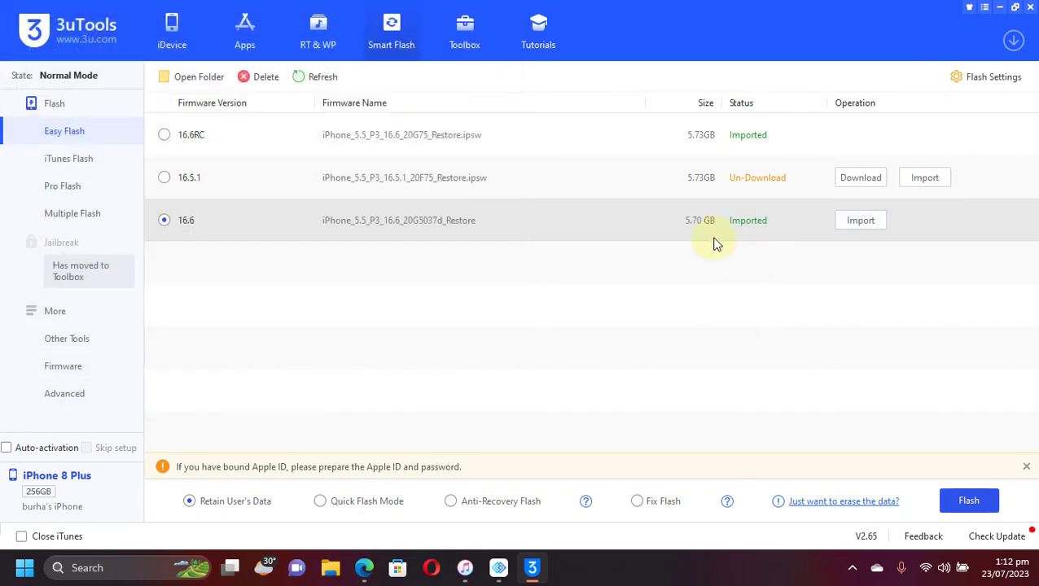
pyautogui.click(320, 501)
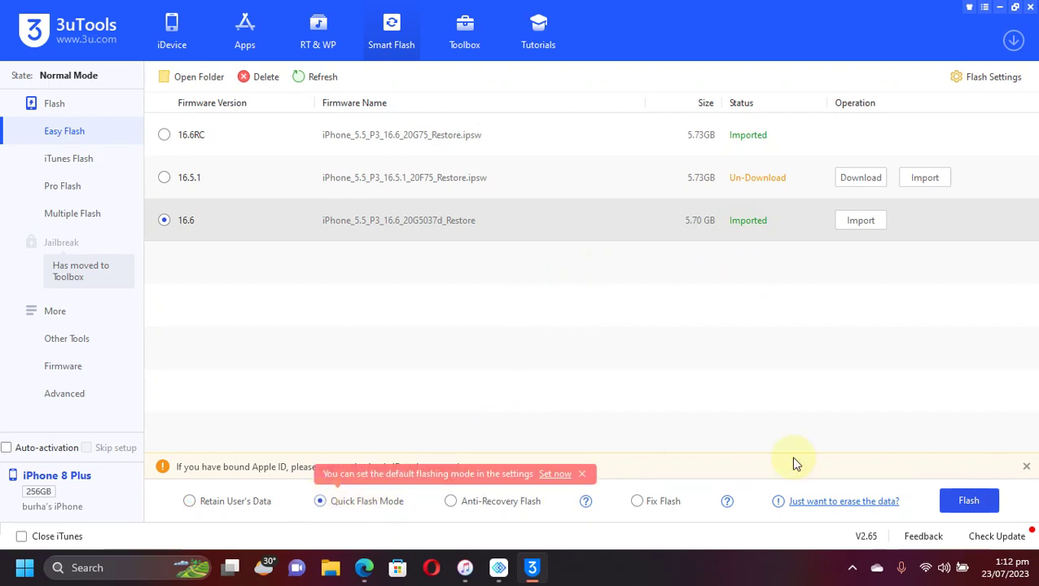
pyautogui.click(965, 503)
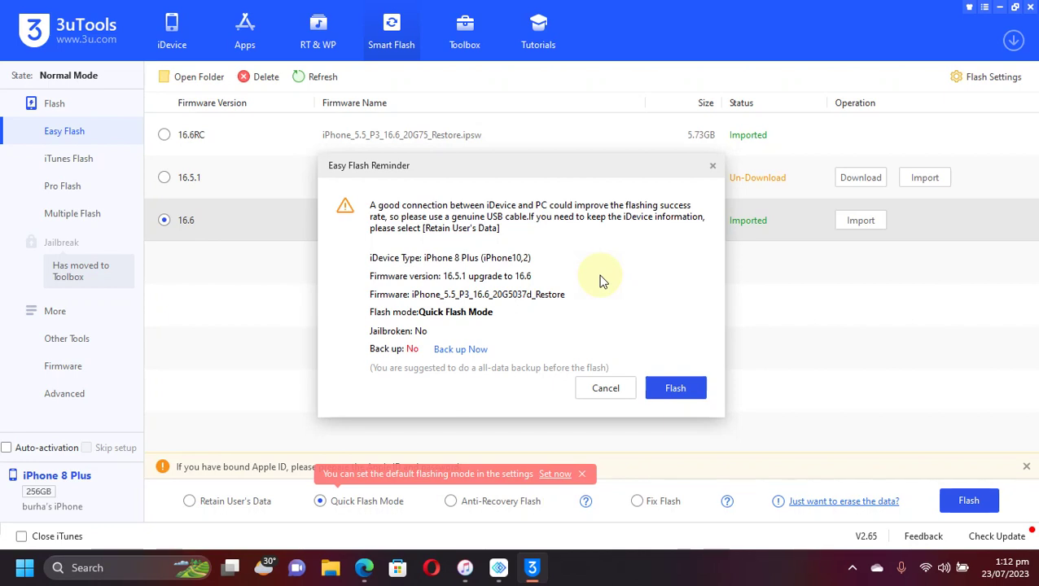
# Step: Confirm flashing the iPhone 8 Plus to 16.6, acknowledge completion, and bring iTunes to the front
pyautogui.click(680, 384)
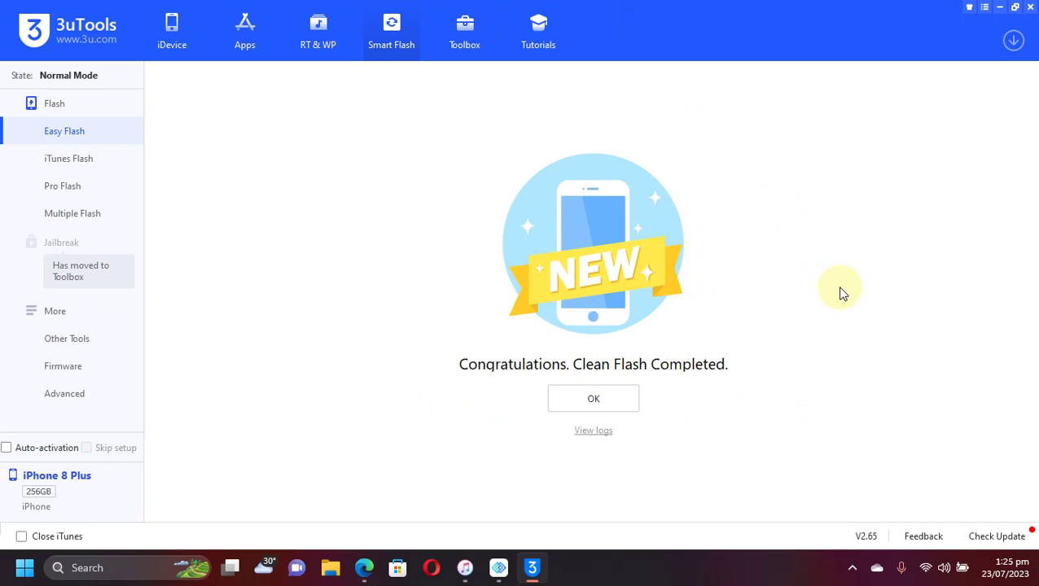
pyautogui.click(612, 401)
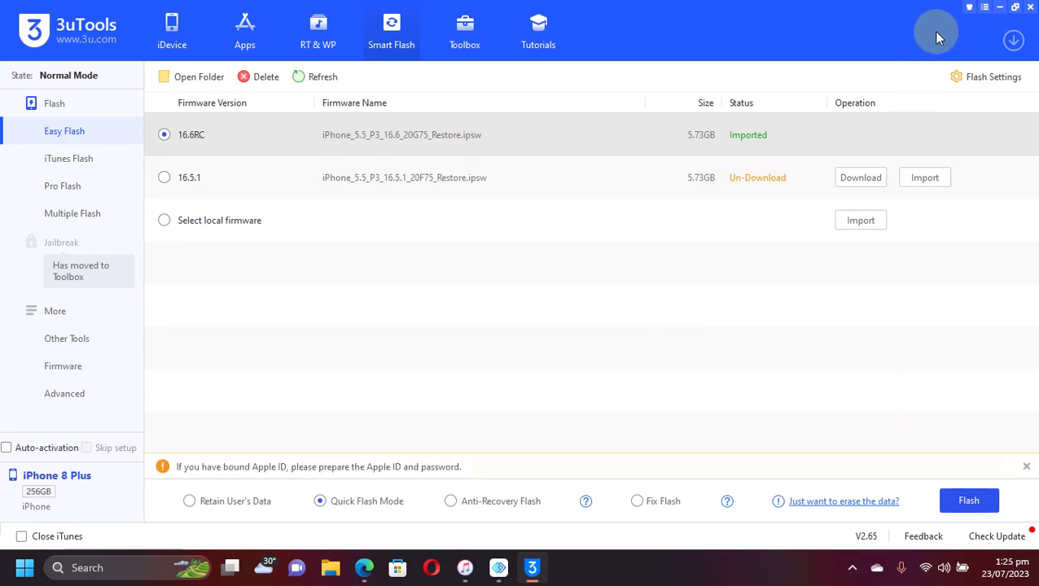
pyautogui.click(467, 568)
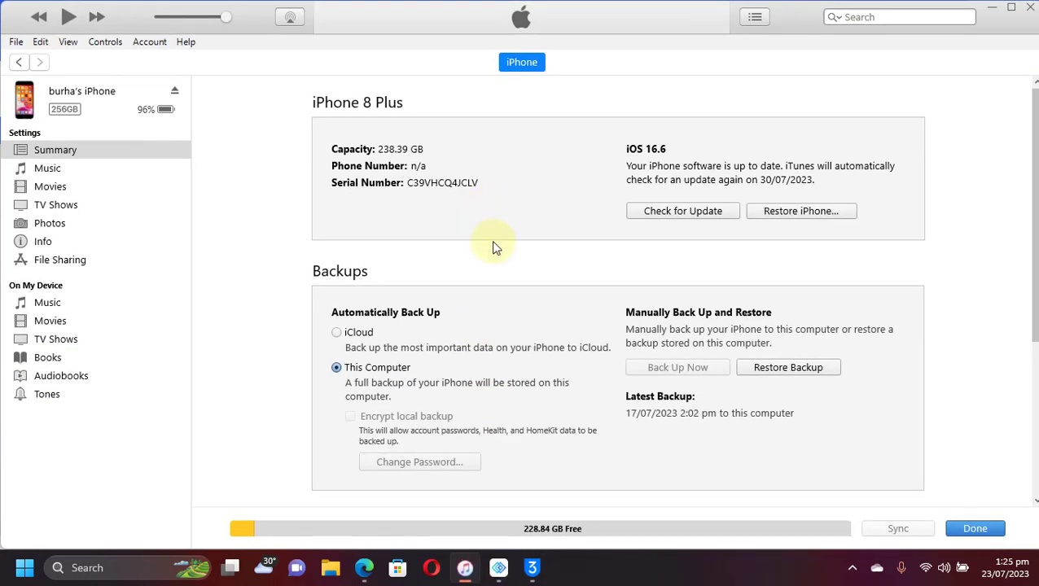
# Step: Show the iPhone's build number 20G5037d in the iTunes Summary, matching the phone's iOS 16.6 About page
pyautogui.click(643, 151)
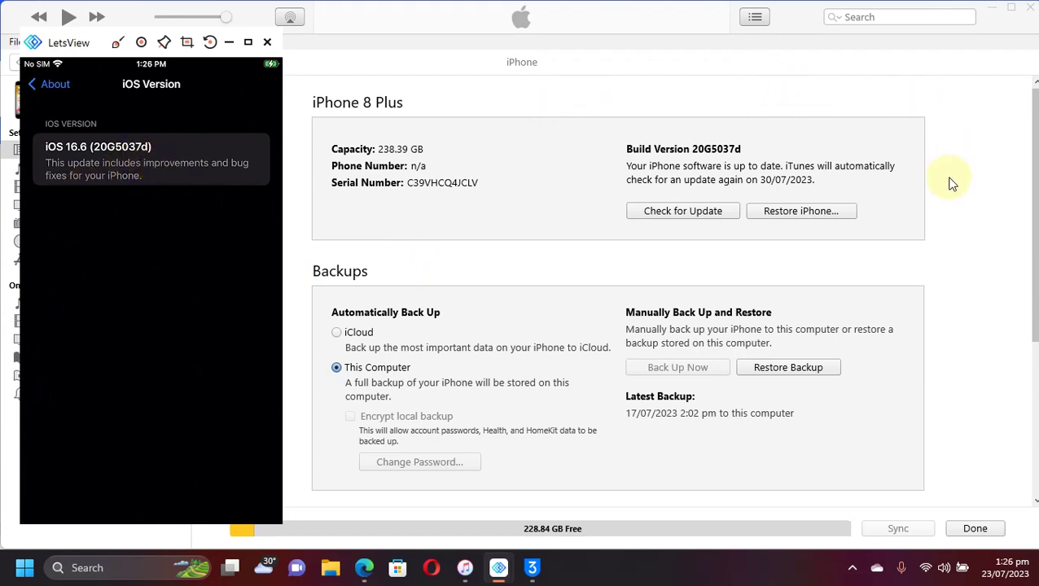
pyautogui.click(949, 232)
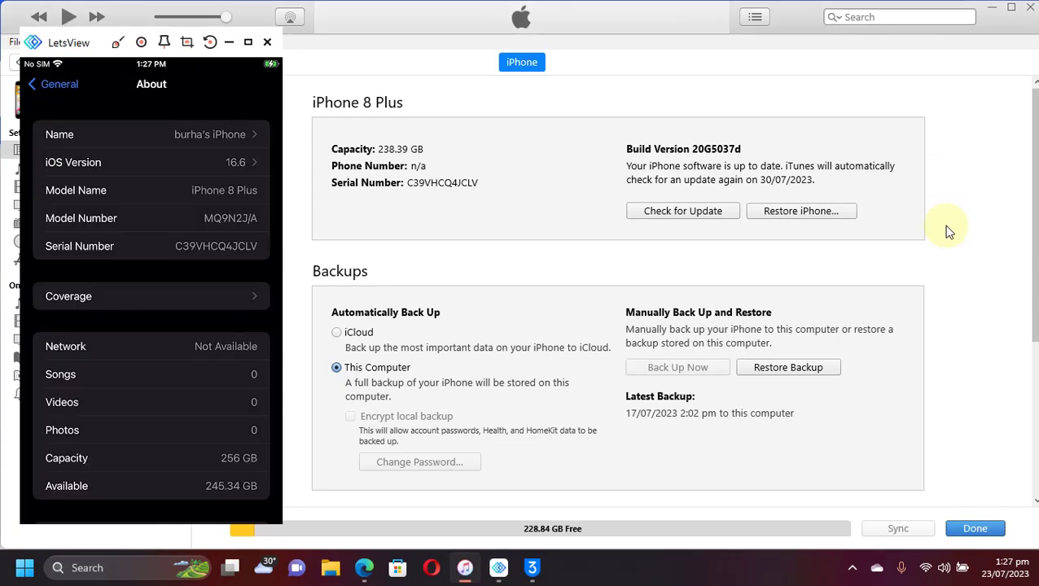